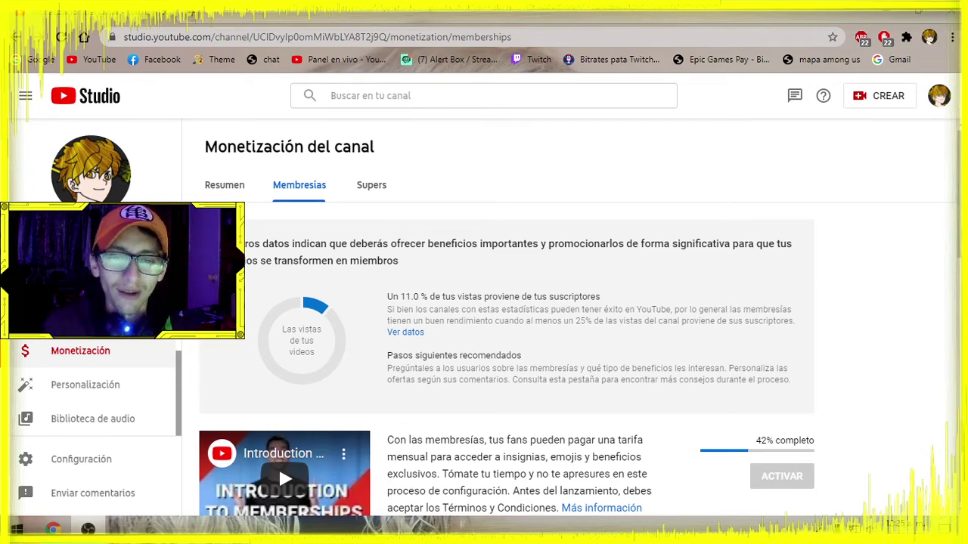
Open the channel's membership offer configuration for the Cobra, Mamba and Anaconda levels.
{"action": "scroll", "coordinate": [276, 309], "scroll_direction": "down", "scroll_amount": 5}
{"action": "scroll", "coordinate": [284, 340], "scroll_direction": "up", "scroll_amount": 2}
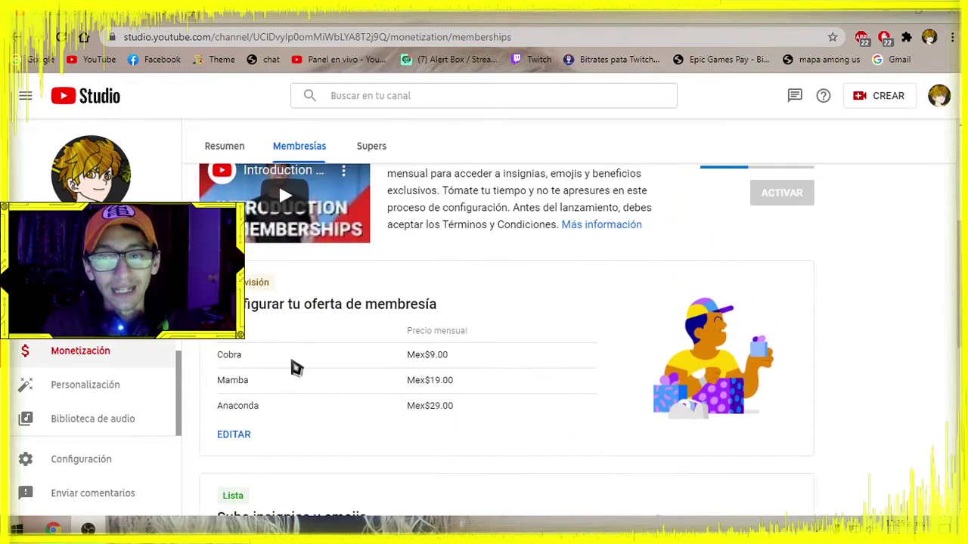
{"action": "left_click", "coordinate": [234, 434]}
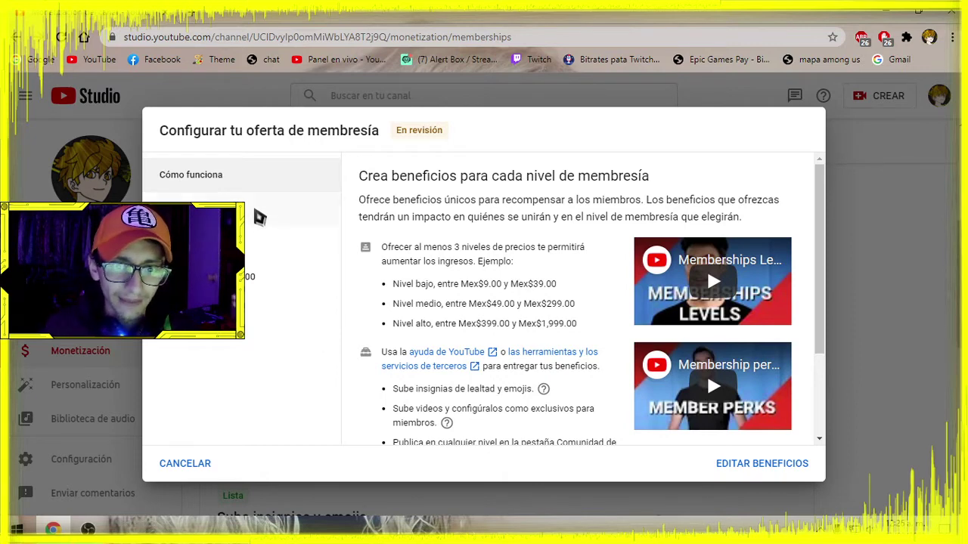
Examine the Cobra level's name, monthly price, loyalty badges, custom emojis and members-only live chat benefit.
{"action": "left_click", "coordinate": [254, 212]}
{"action": "scroll", "coordinate": [538, 288], "scroll_direction": "down", "scroll_amount": 2}
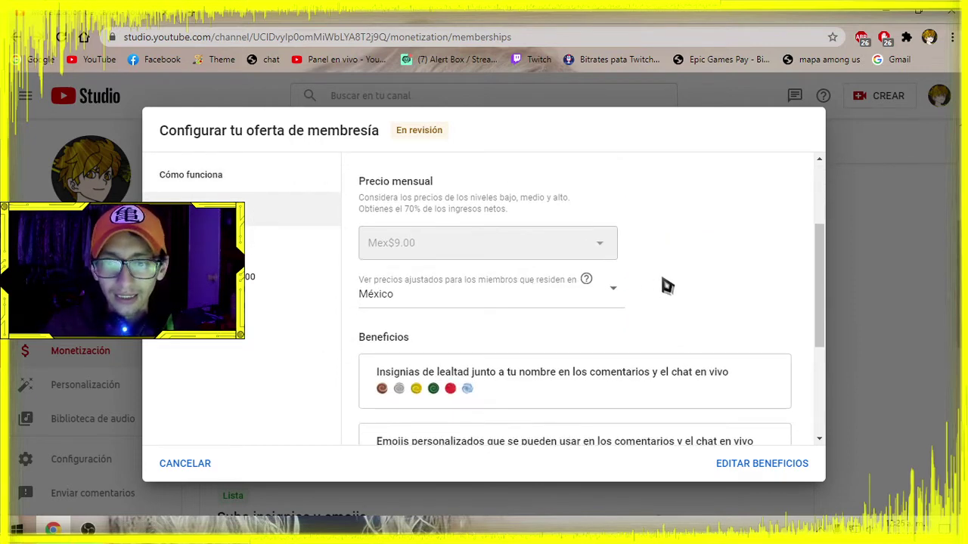
{"action": "scroll", "coordinate": [661, 283], "scroll_direction": "down", "scroll_amount": 1}
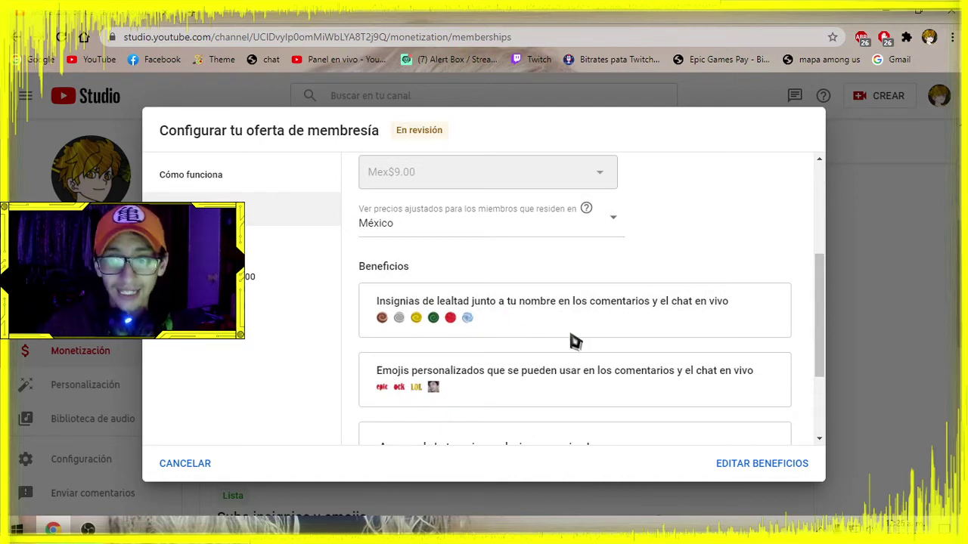
{"action": "scroll", "coordinate": [574, 341], "scroll_direction": "up", "scroll_amount": 3}
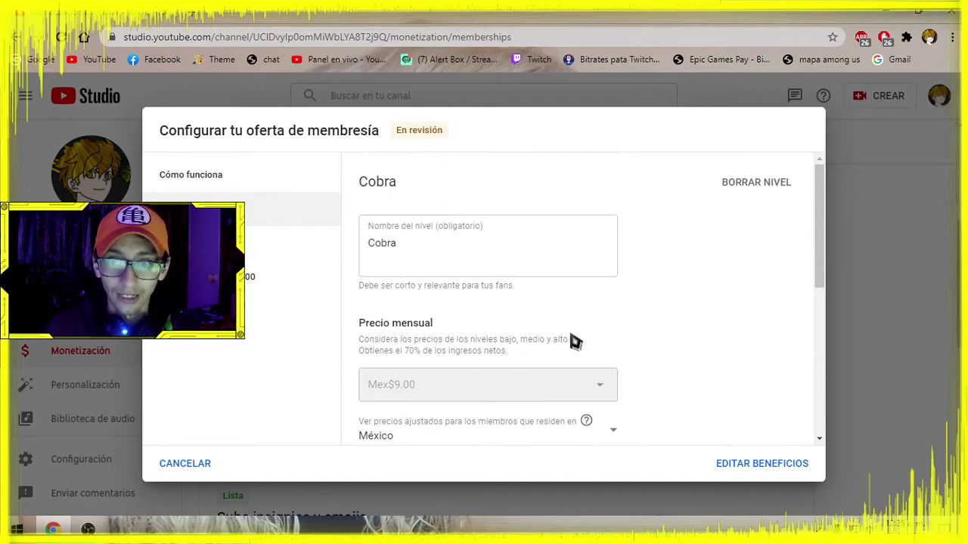
{"action": "scroll", "coordinate": [612, 335], "scroll_direction": "down", "scroll_amount": 1}
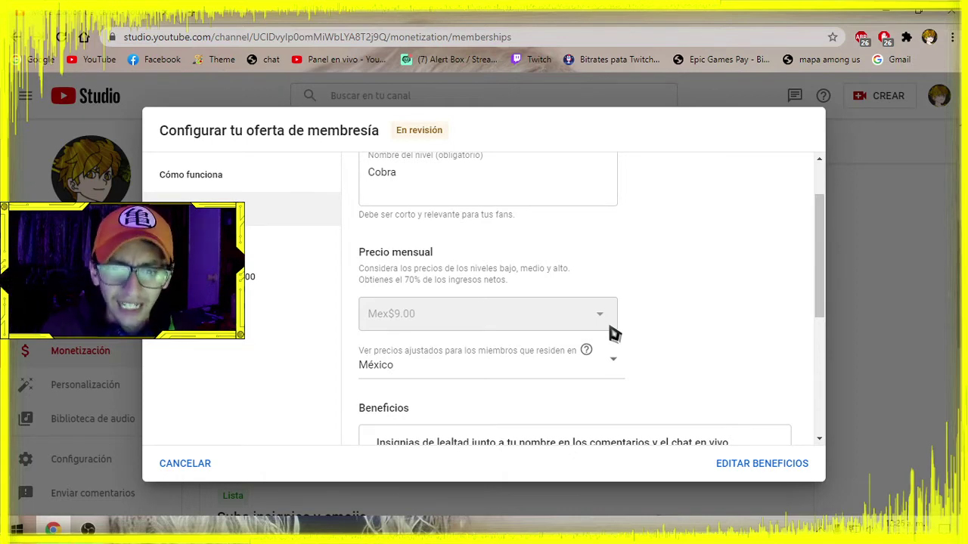
{"action": "scroll", "coordinate": [642, 313], "scroll_direction": "down", "scroll_amount": 3}
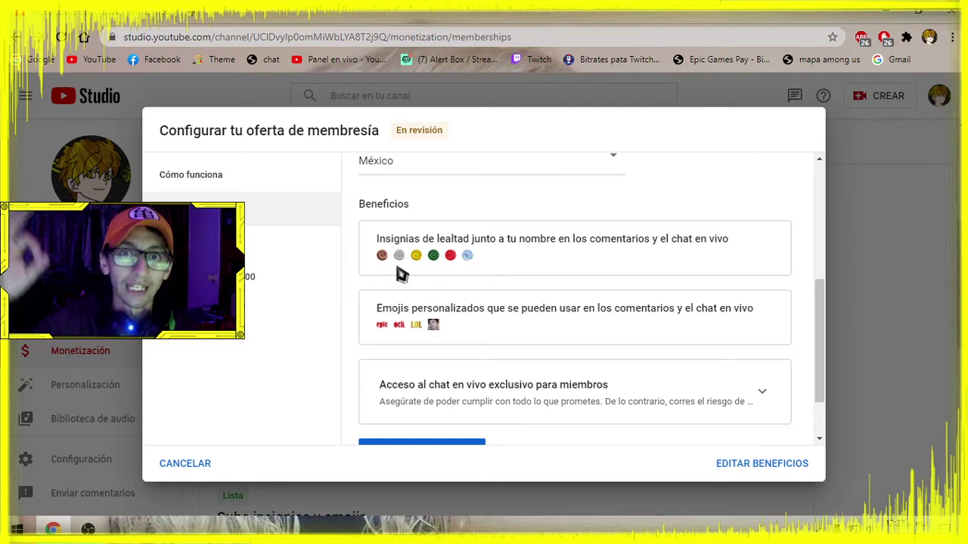
{"action": "scroll", "coordinate": [401, 268], "scroll_direction": "down", "scroll_amount": 2}
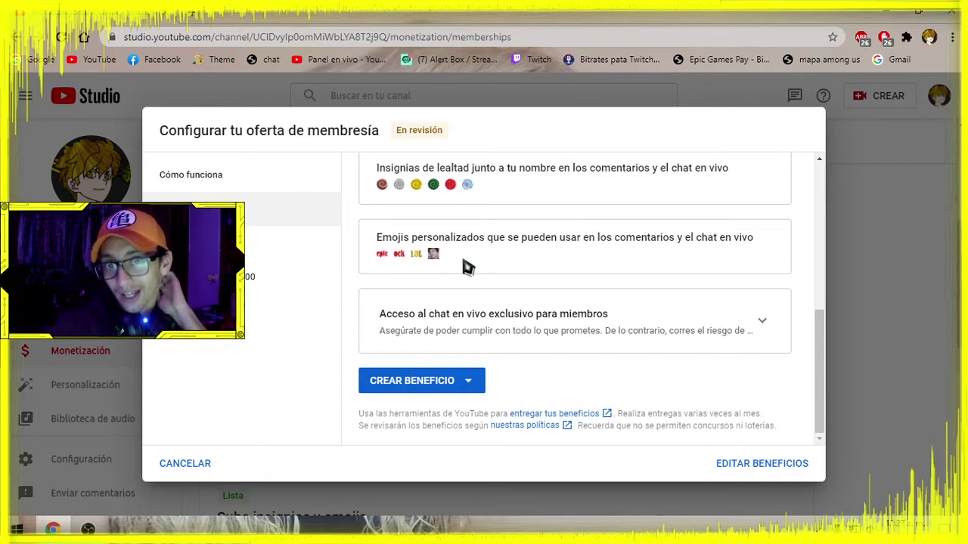
{"action": "scroll", "coordinate": [468, 266], "scroll_direction": "up", "scroll_amount": 3}
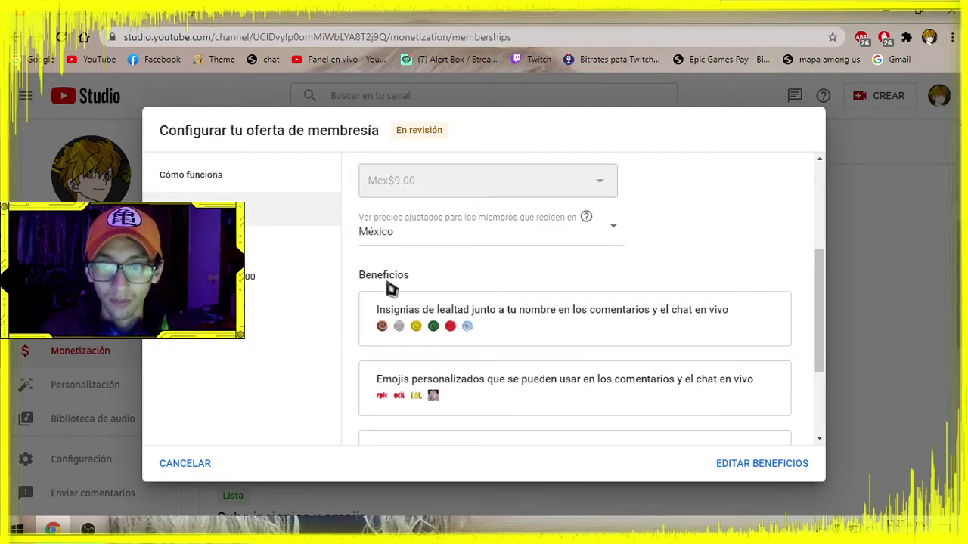
{"action": "scroll", "coordinate": [390, 288], "scroll_direction": "down", "scroll_amount": 1}
{"action": "scroll", "coordinate": [391, 288], "scroll_direction": "down", "scroll_amount": 1}
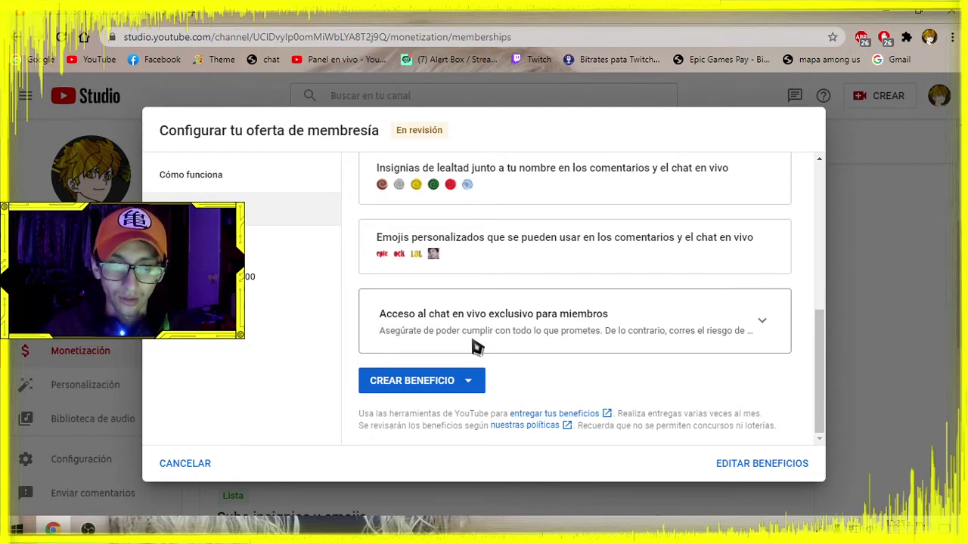
Review the Mamba level's monthly price and its list of benefits.
{"action": "left_click", "coordinate": [289, 252]}
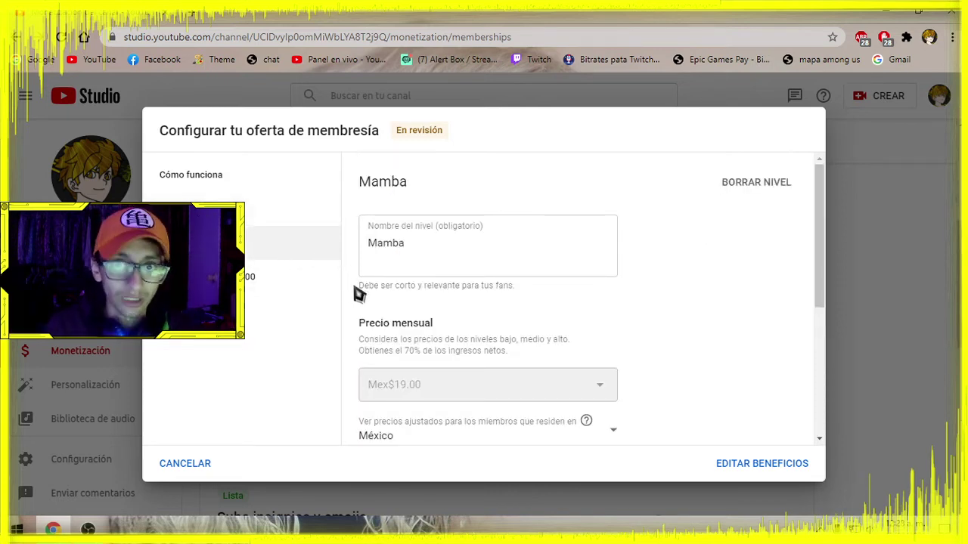
{"action": "scroll", "coordinate": [360, 294], "scroll_direction": "down", "scroll_amount": 2}
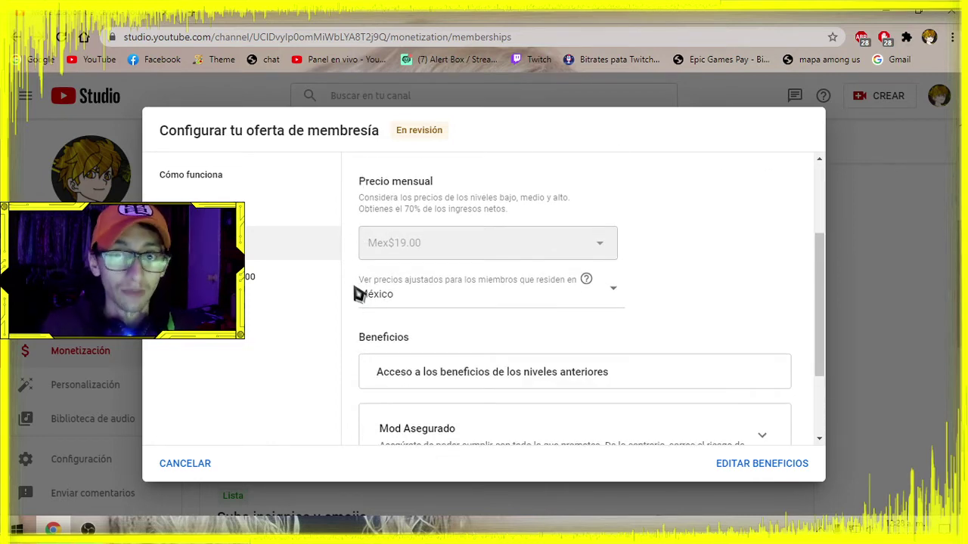
{"action": "scroll", "coordinate": [359, 294], "scroll_direction": "down", "scroll_amount": 2}
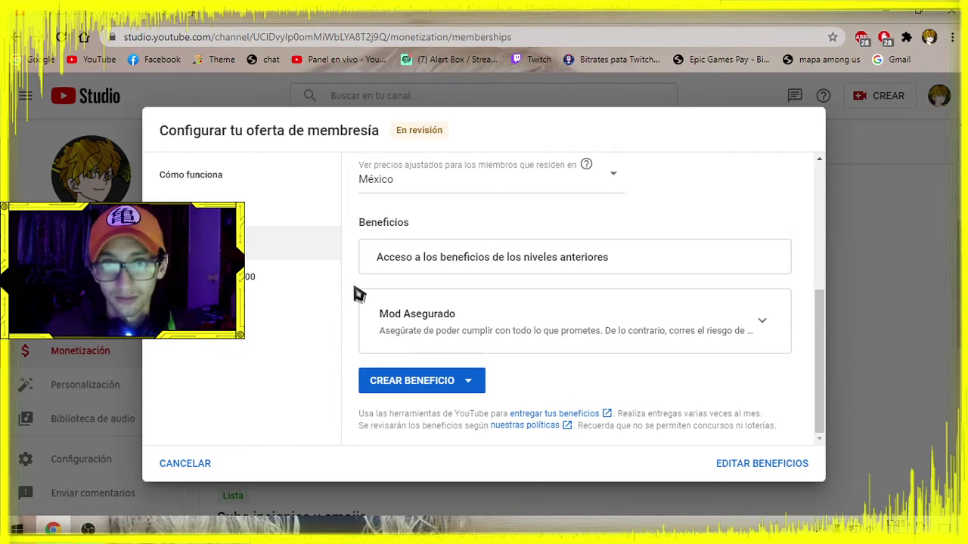
Review the Anaconda level's monthly price and benefits, and close the membership offer without saving changes.
{"action": "left_click", "coordinate": [324, 284]}
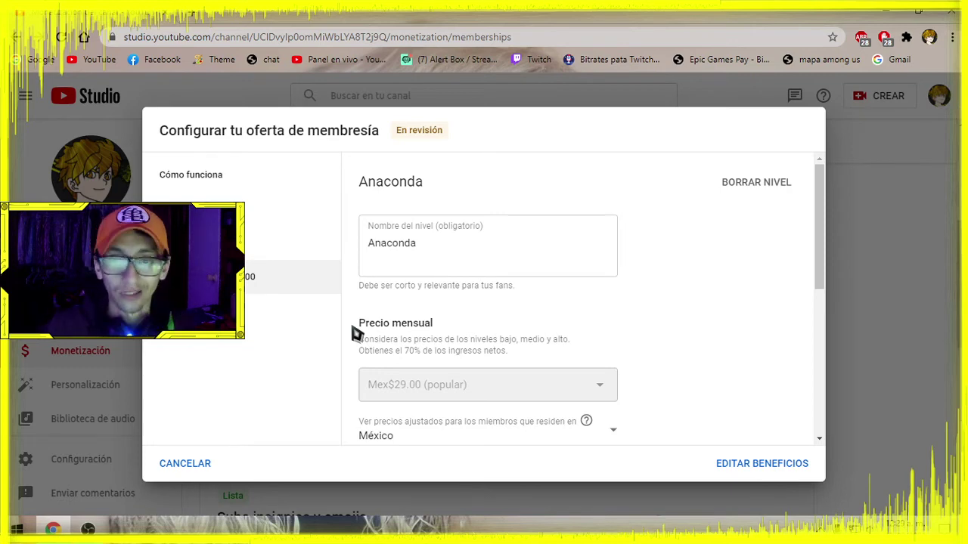
{"action": "scroll", "coordinate": [357, 333], "scroll_direction": "down", "scroll_amount": 2}
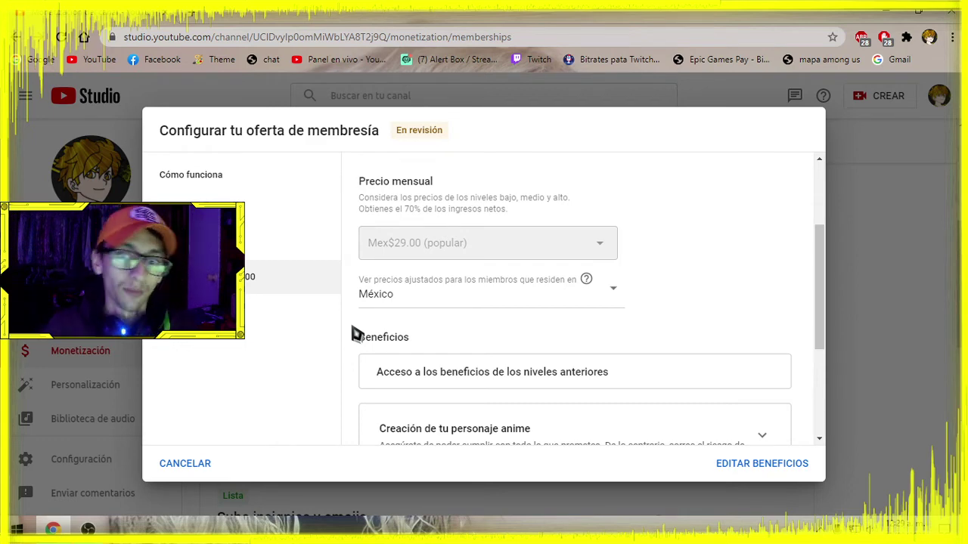
{"action": "scroll", "coordinate": [356, 334], "scroll_direction": "down", "scroll_amount": 2}
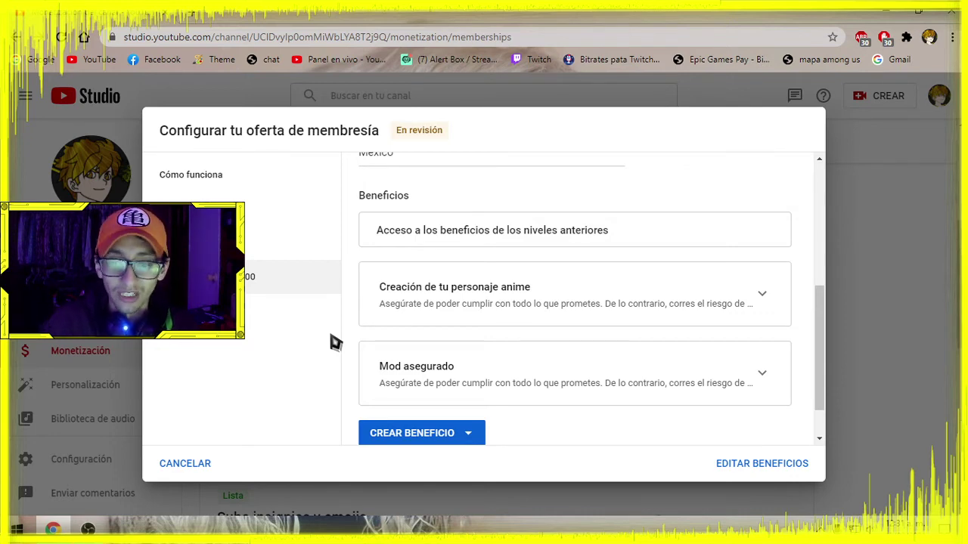
{"action": "scroll", "coordinate": [512, 363], "scroll_direction": "down", "scroll_amount": 1}
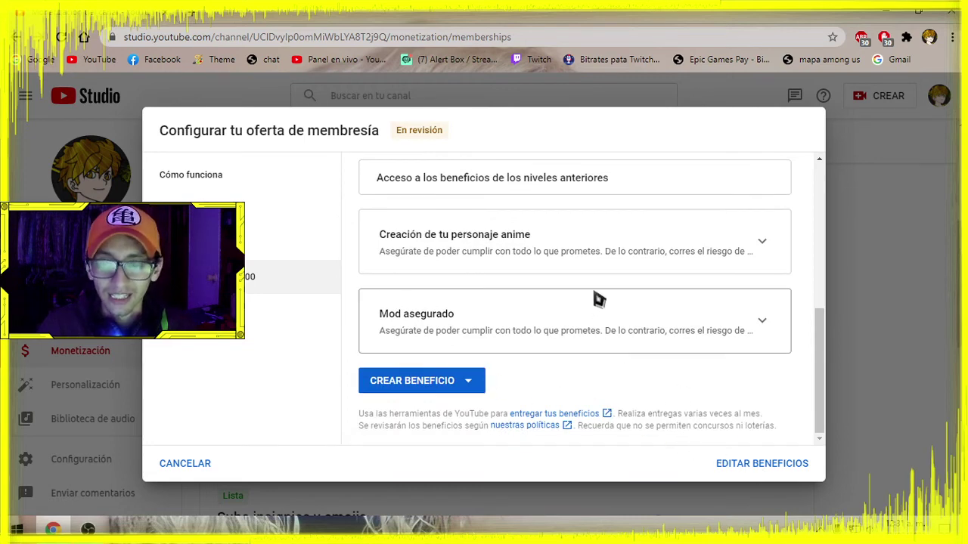
{"action": "left_click", "coordinate": [186, 464]}
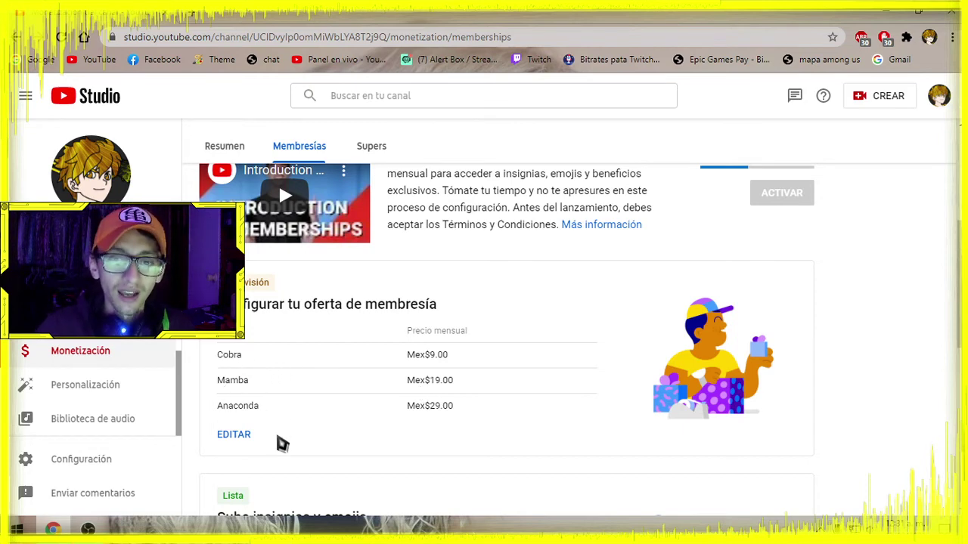
Reopen the membership offer configuration and show the end of the Cobra level's benefits list.
{"action": "left_click", "coordinate": [224, 442]}
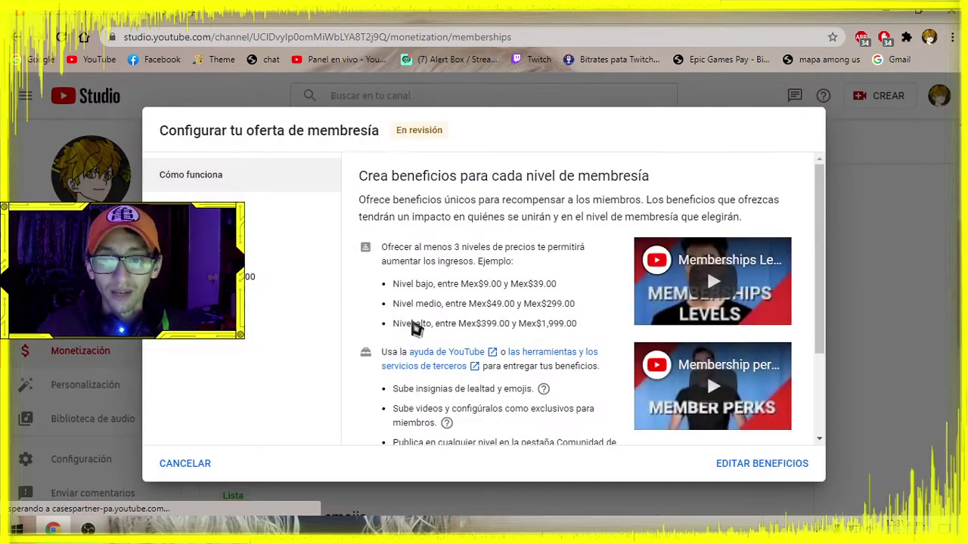
{"action": "left_click", "coordinate": [253, 217]}
{"action": "scroll", "coordinate": [530, 332], "scroll_direction": "down", "scroll_amount": 10}
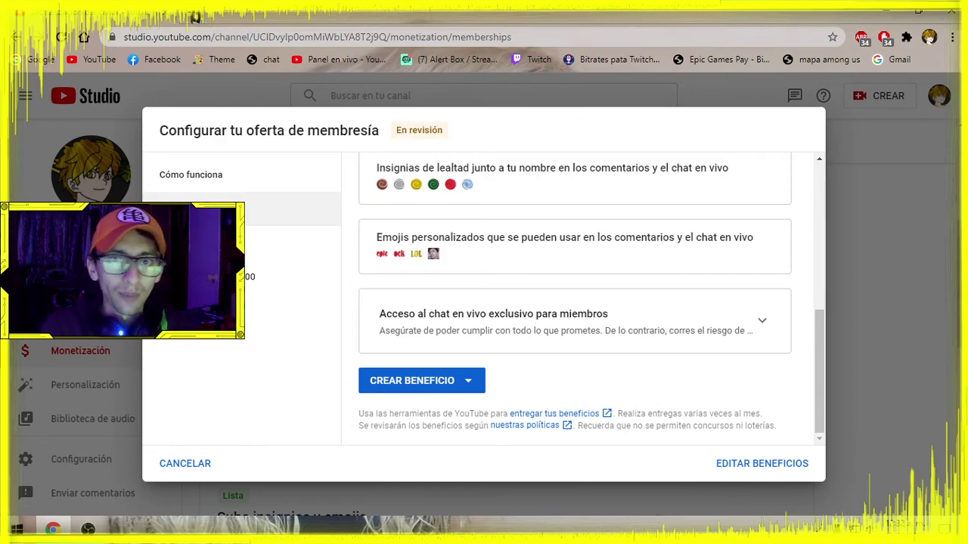
Switch to Google Drive in a separate browser tab, going through the Google home page.
{"action": "left_click", "coordinate": [197, 15]}
{"action": "left_click", "coordinate": [41, 59]}
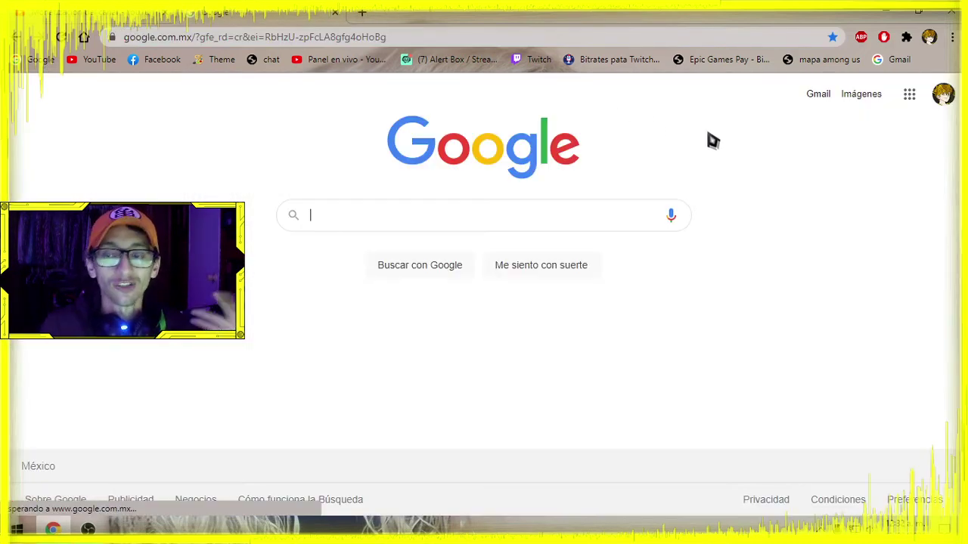
{"action": "left_click", "coordinate": [907, 96]}
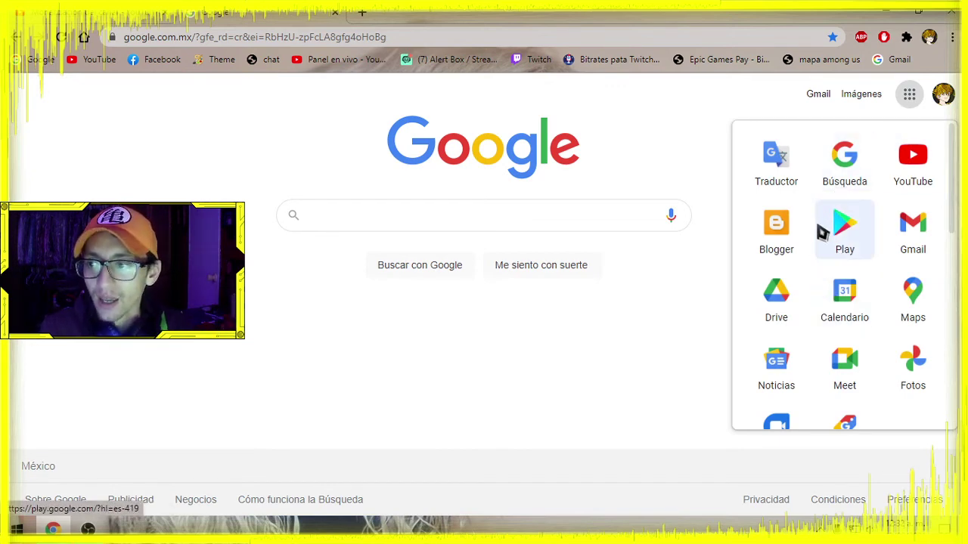
{"action": "left_click", "coordinate": [780, 312]}
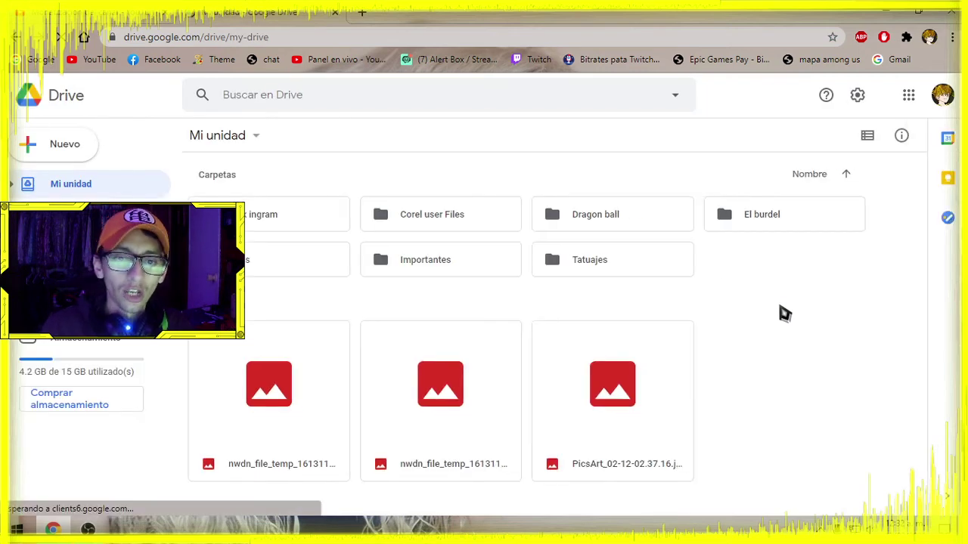
Open the Crew Universo 7 folder inside 7 Universe and browse its character images.
{"action": "left_click", "coordinate": [316, 212]}
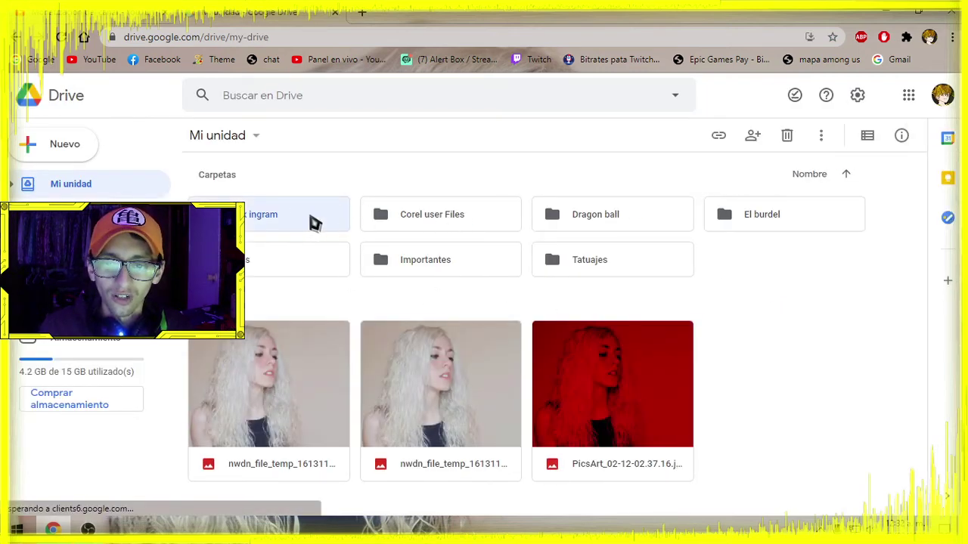
{"action": "double_click", "coordinate": [315, 221]}
{"action": "double_click", "coordinate": [299, 227]}
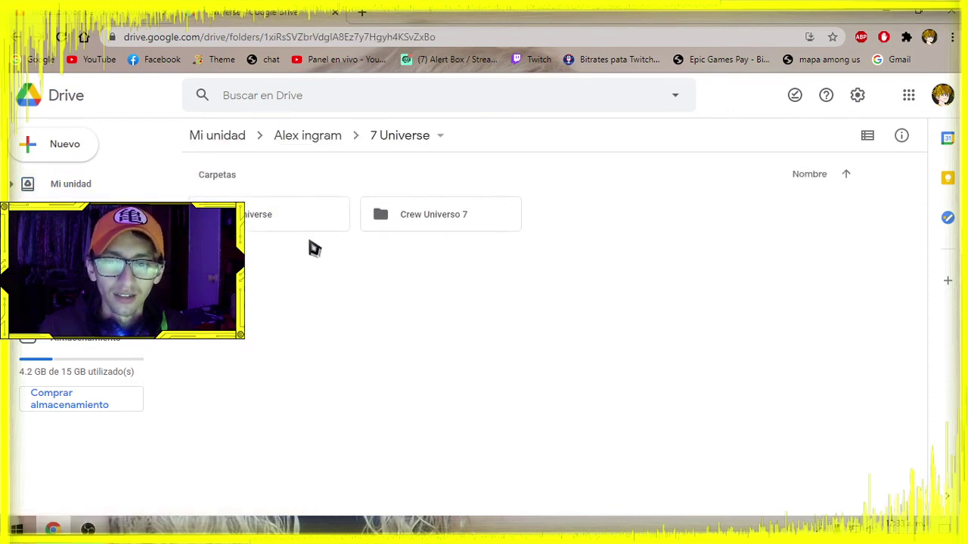
{"action": "double_click", "coordinate": [442, 223]}
{"action": "scroll", "coordinate": [353, 291], "scroll_direction": "down", "scroll_amount": 2}
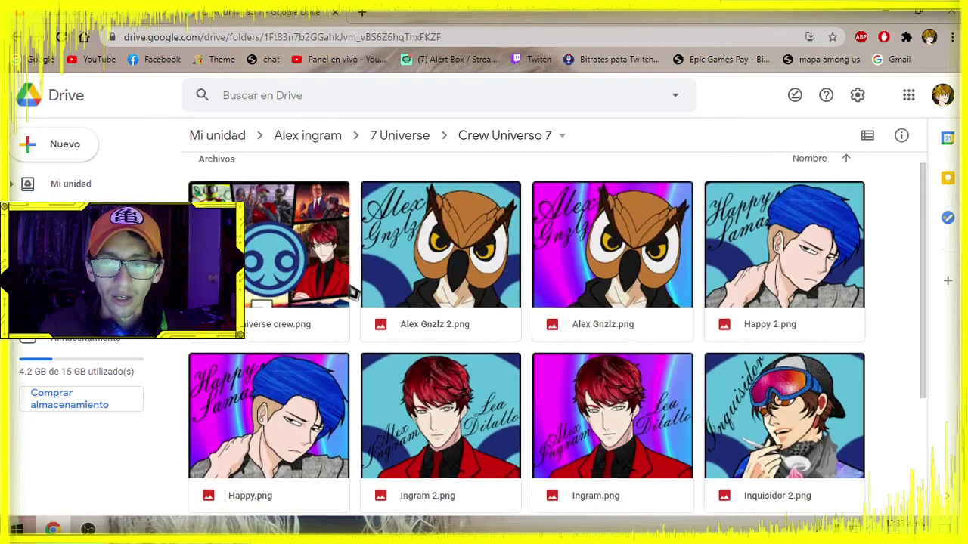
{"action": "scroll", "coordinate": [352, 291], "scroll_direction": "down", "scroll_amount": 2}
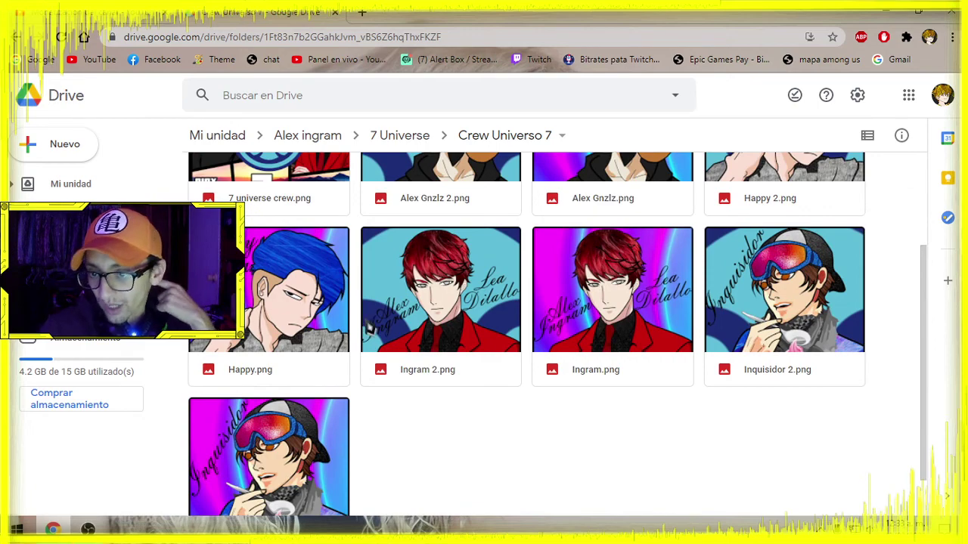
Preview the red-suited character on the purple background, the owl on the blue background and 7 universe crew.png, closing each preview.
{"action": "double_click", "coordinate": [646, 318]}
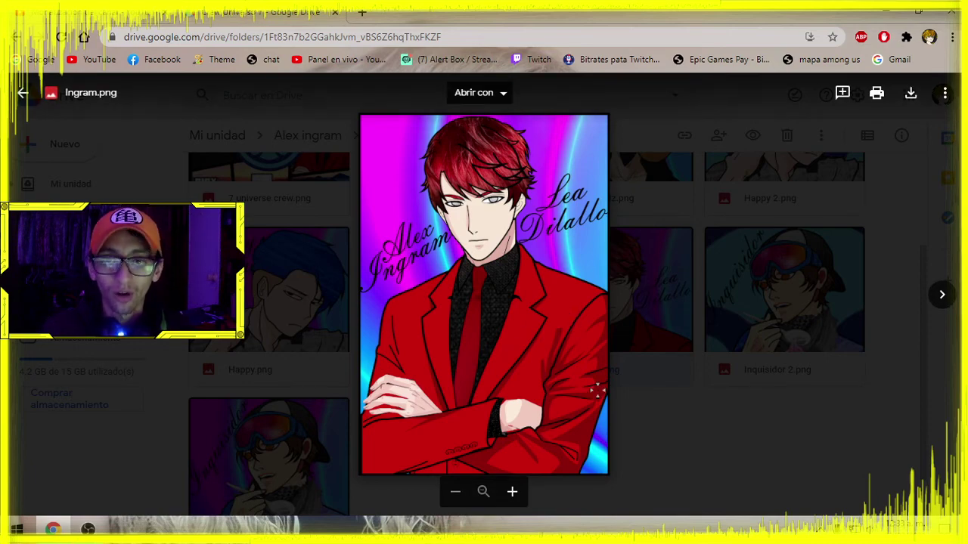
{"action": "left_click", "coordinate": [700, 168]}
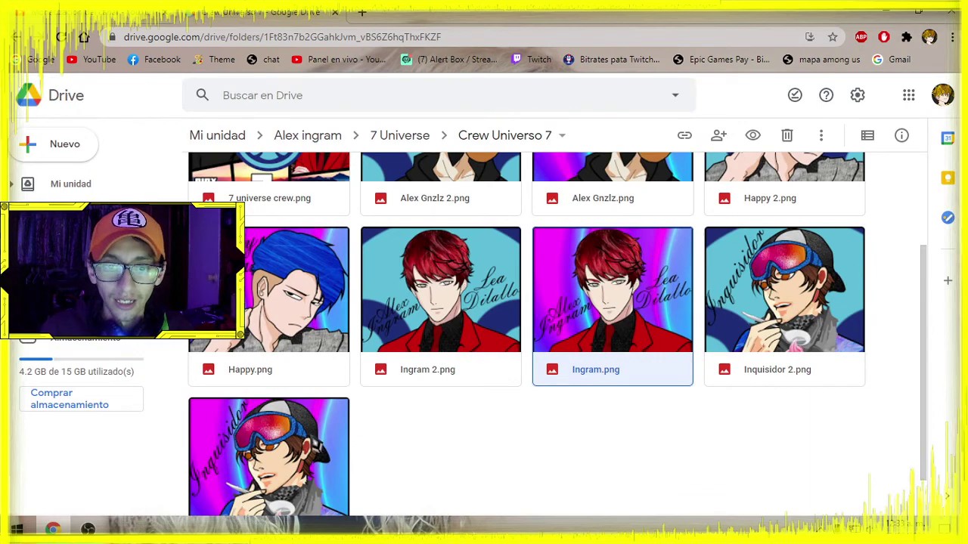
{"action": "scroll", "coordinate": [383, 460], "scroll_direction": "up", "scroll_amount": 2}
{"action": "double_click", "coordinate": [484, 272]}
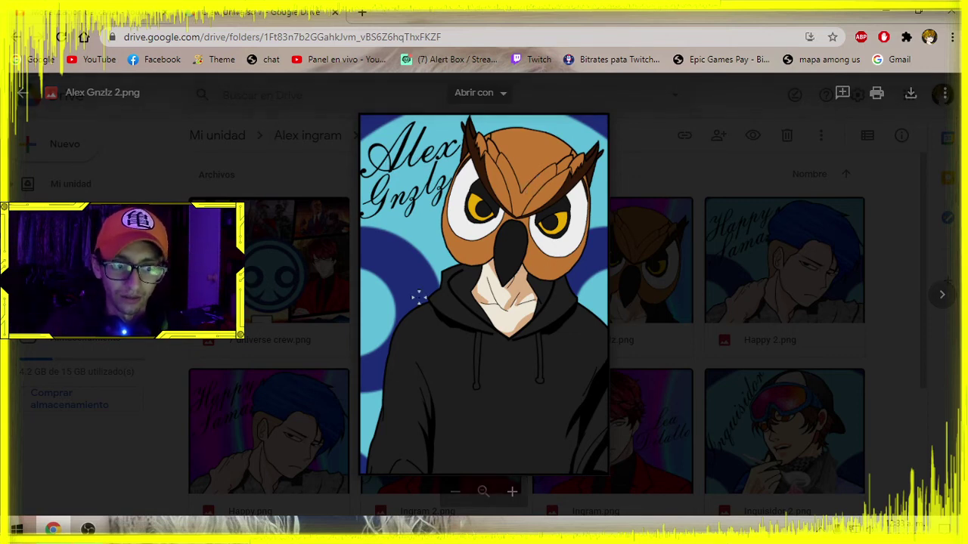
{"action": "key", "text": "Escape"}
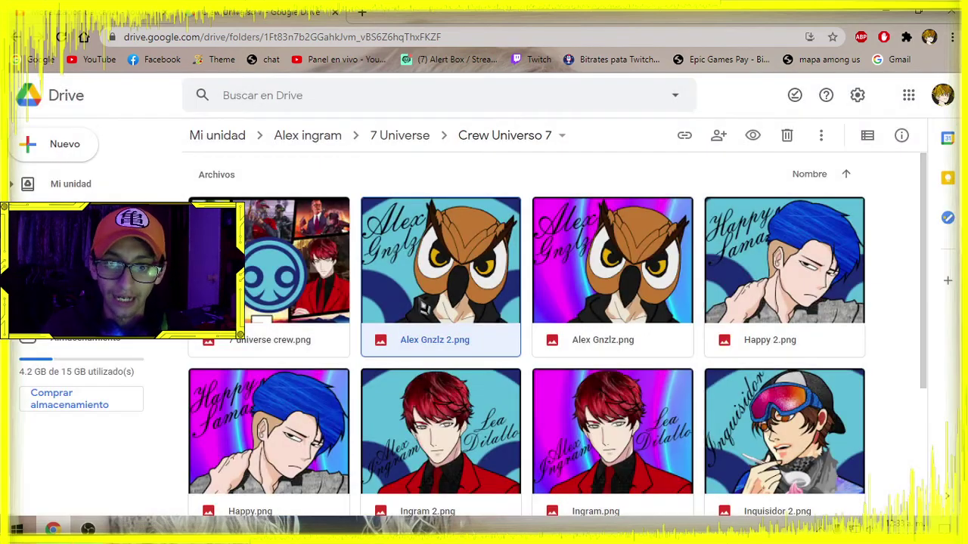
{"action": "double_click", "coordinate": [297, 280]}
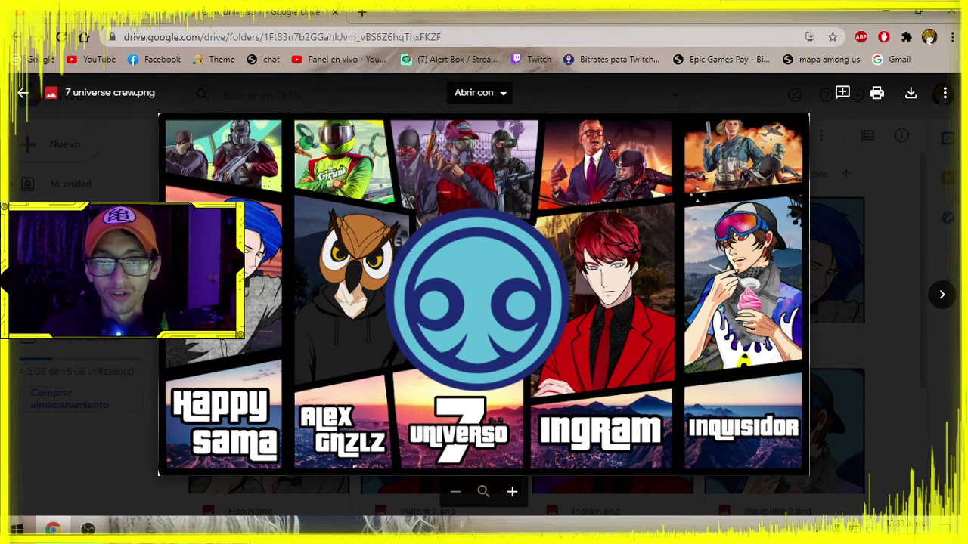
{"action": "key", "text": "Escape"}
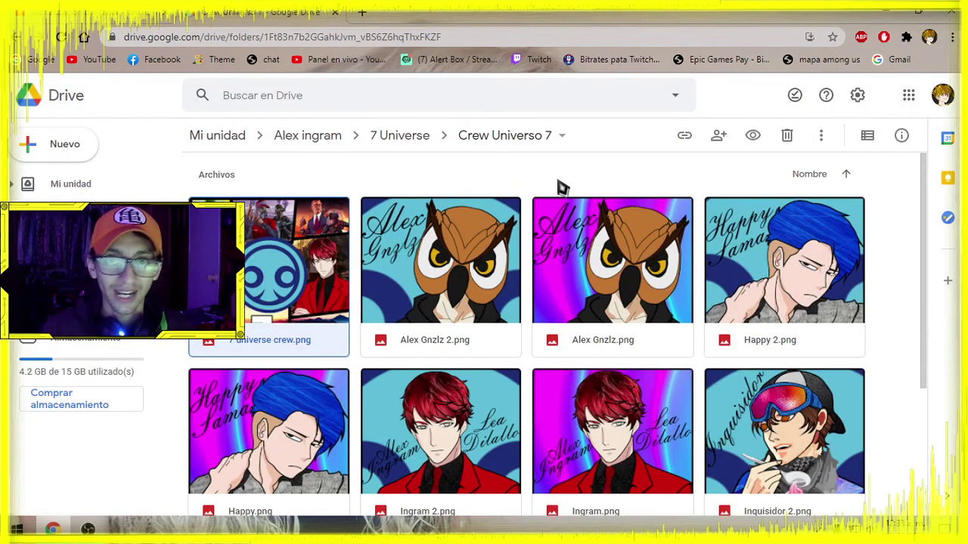